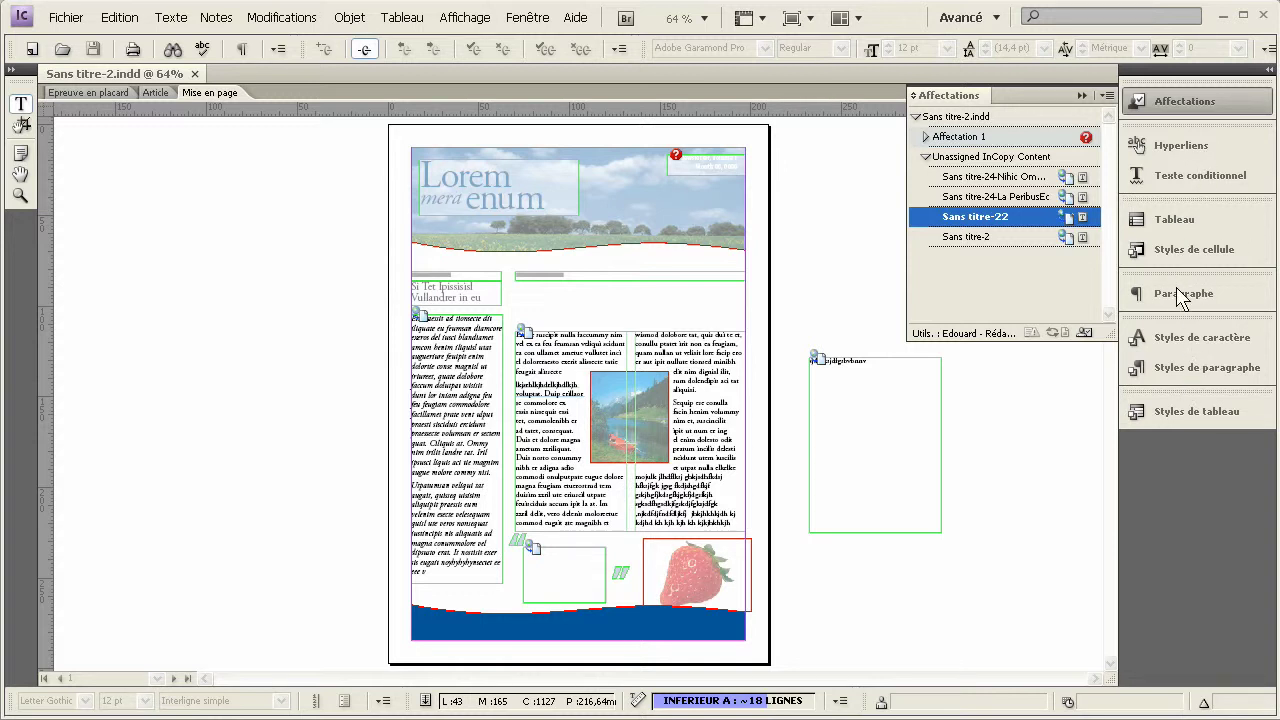
# Rearrange the panel dock, floating Tableau on its own and placing Styles de caractère and Styles de tableau below Styles de paragraphe.
pyautogui.moveTo(1176, 224); pyautogui.dragTo(905, 458)
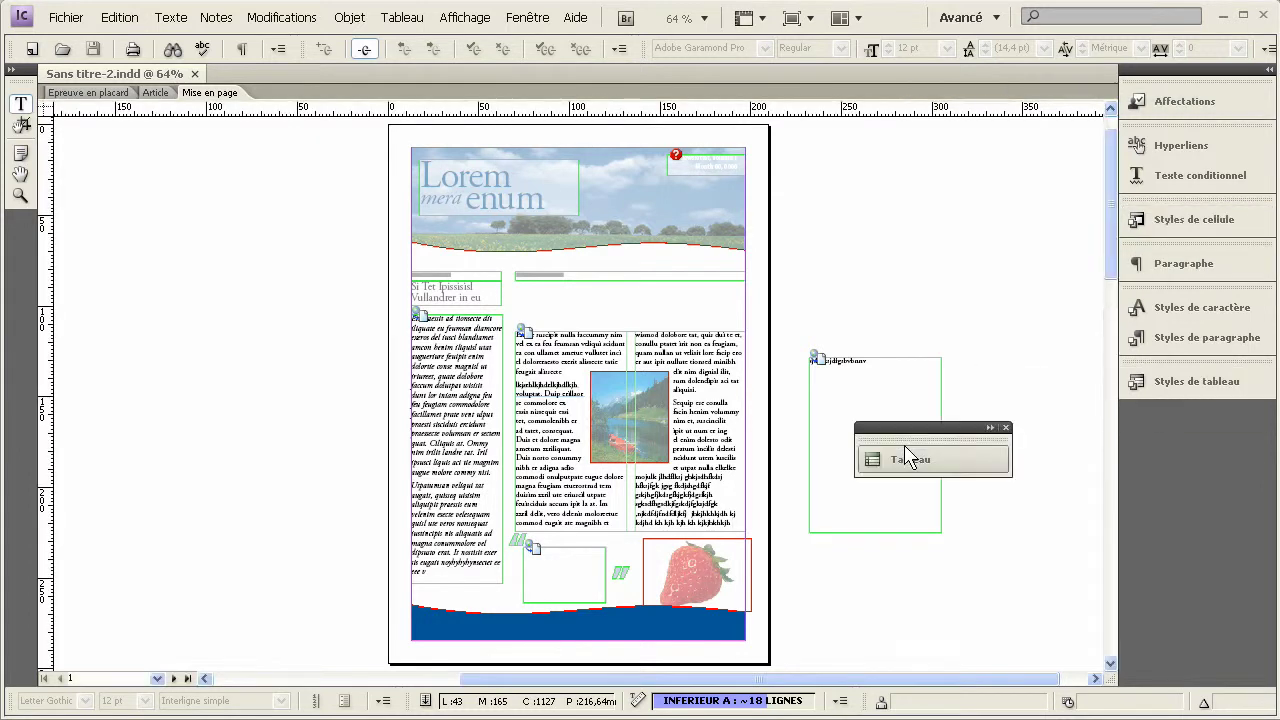
pyautogui.moveTo(1262, 398); pyautogui.dragTo(941, 453)
pyautogui.moveTo(1170, 310); pyautogui.dragTo(1157, 350)
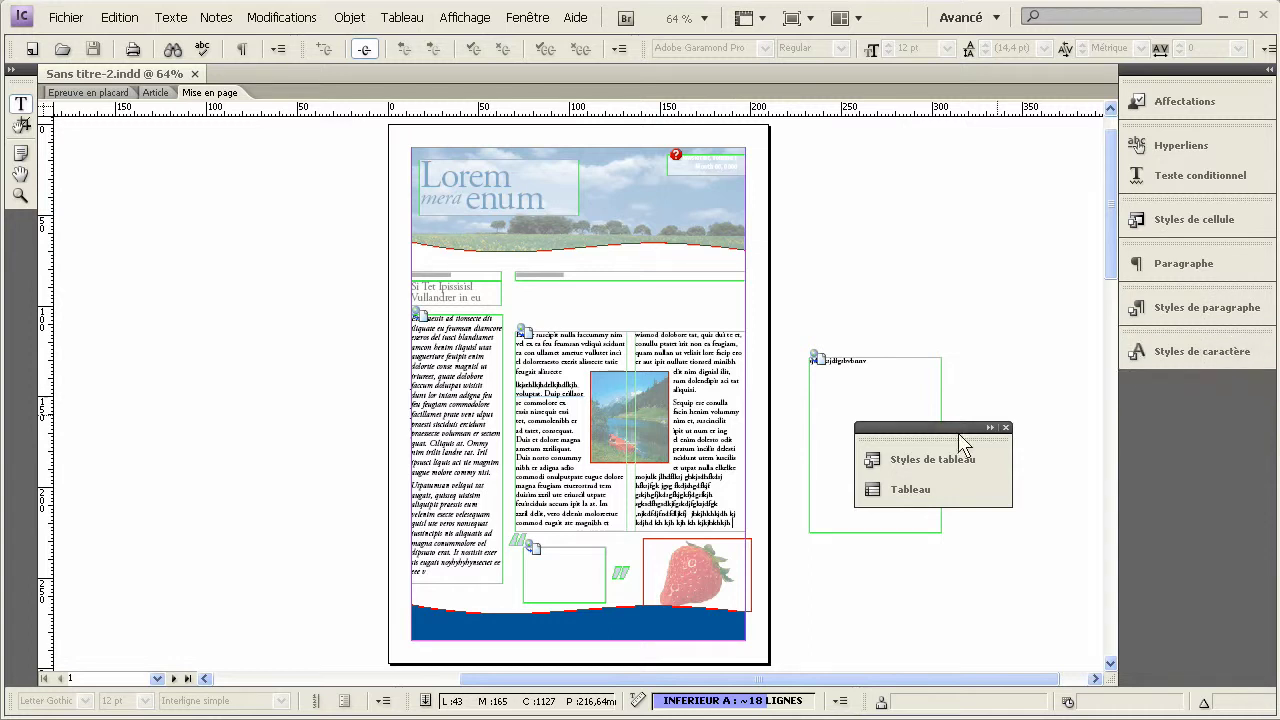
pyautogui.click(959, 435)
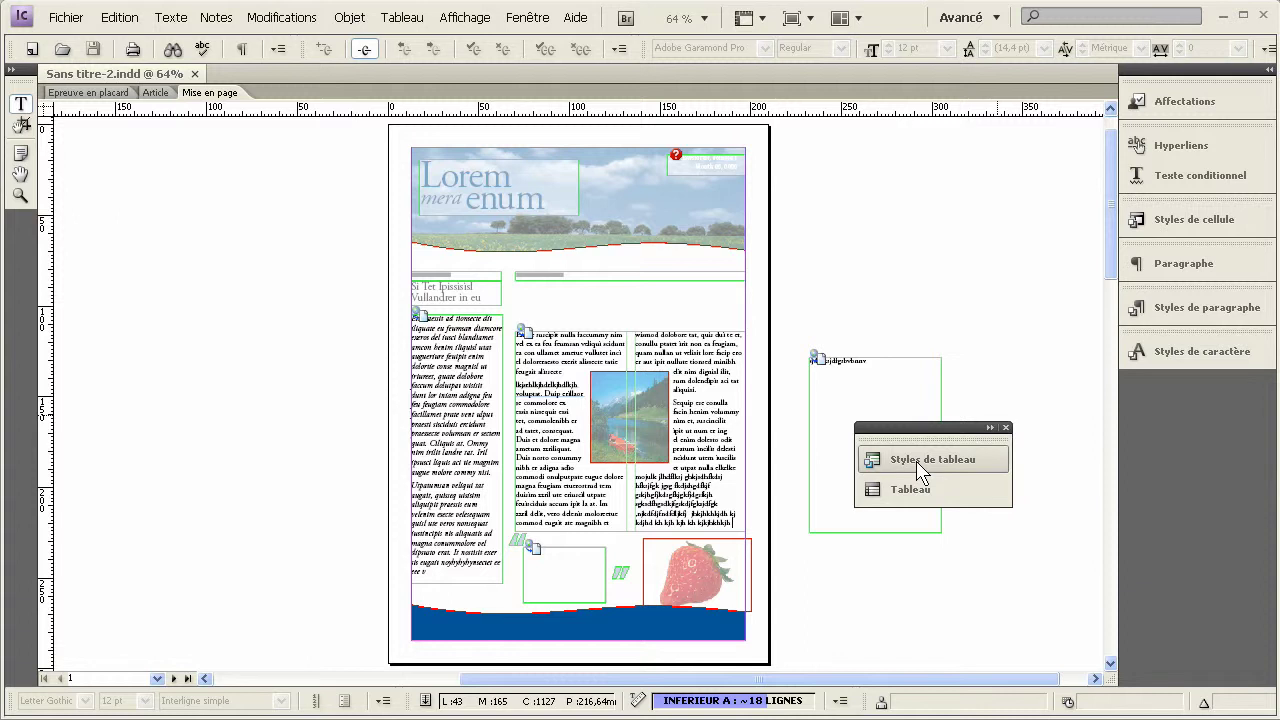
pyautogui.moveTo(917, 464); pyautogui.dragTo(1183, 395)
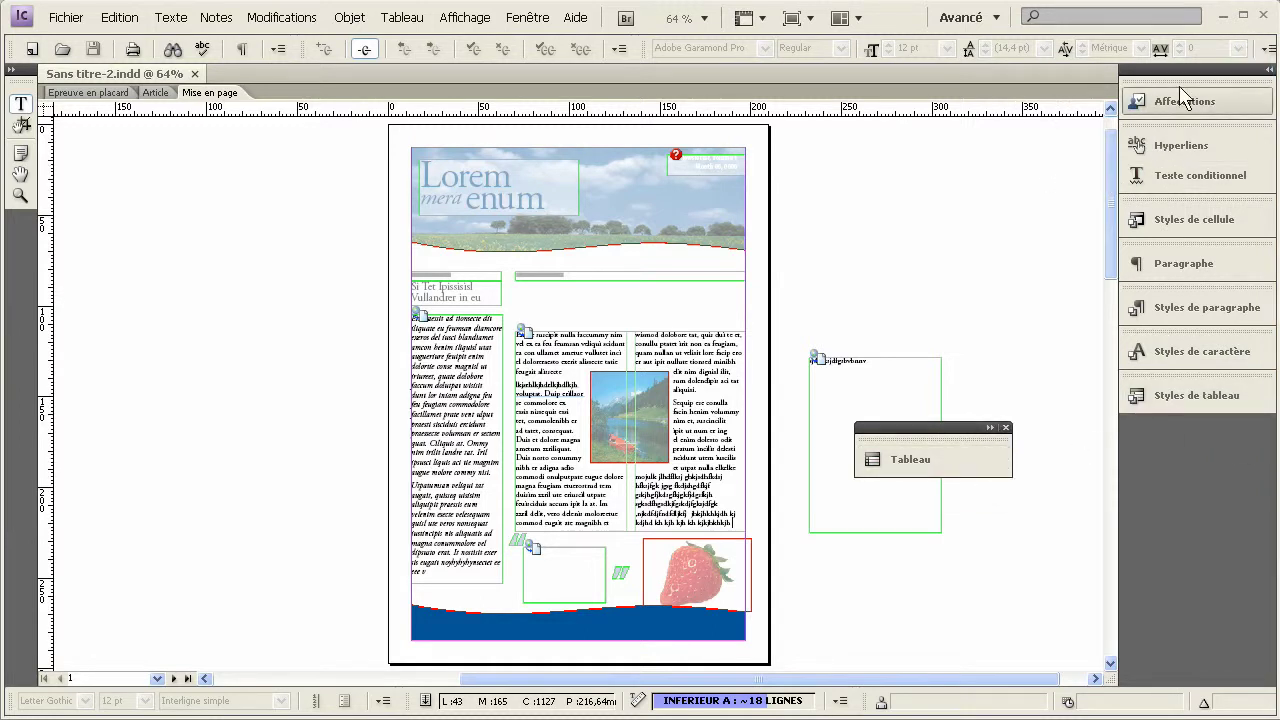
# Preview the whole panel dock expanded and the Affectations panel opened, collapsing both again.
pyautogui.click(1202, 72)
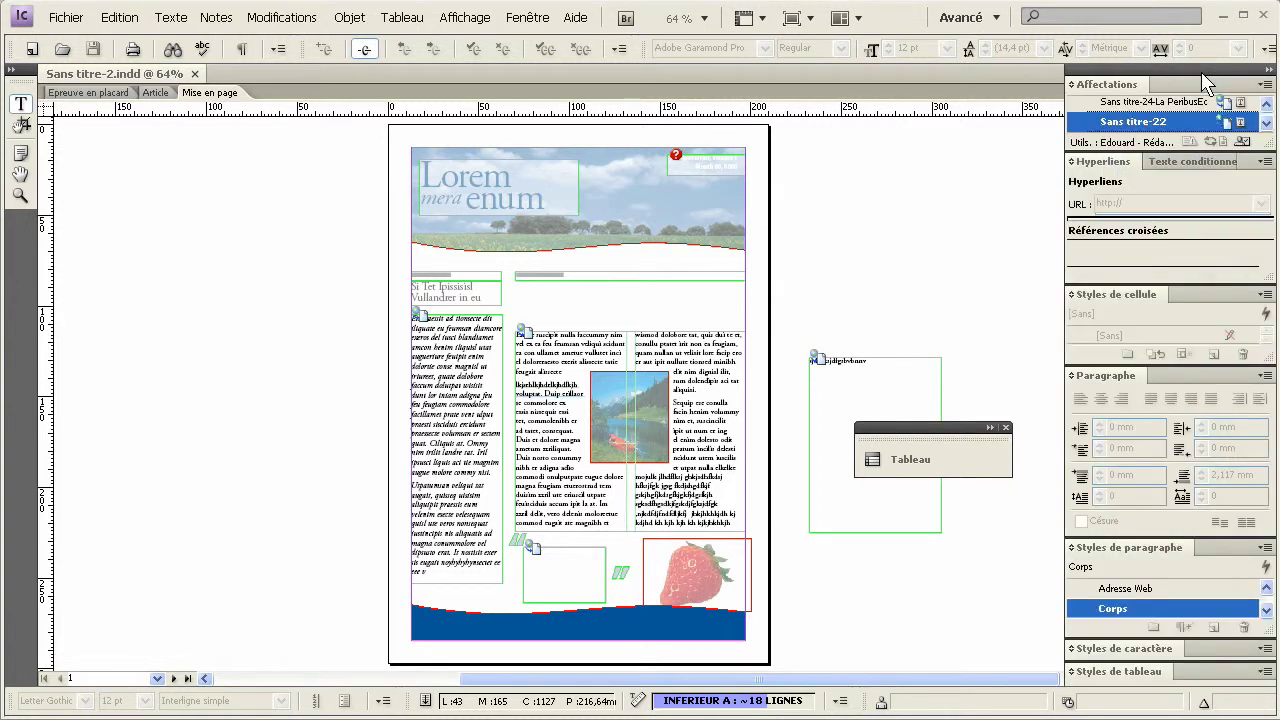
pyautogui.click(1205, 70)
pyautogui.click(1160, 101)
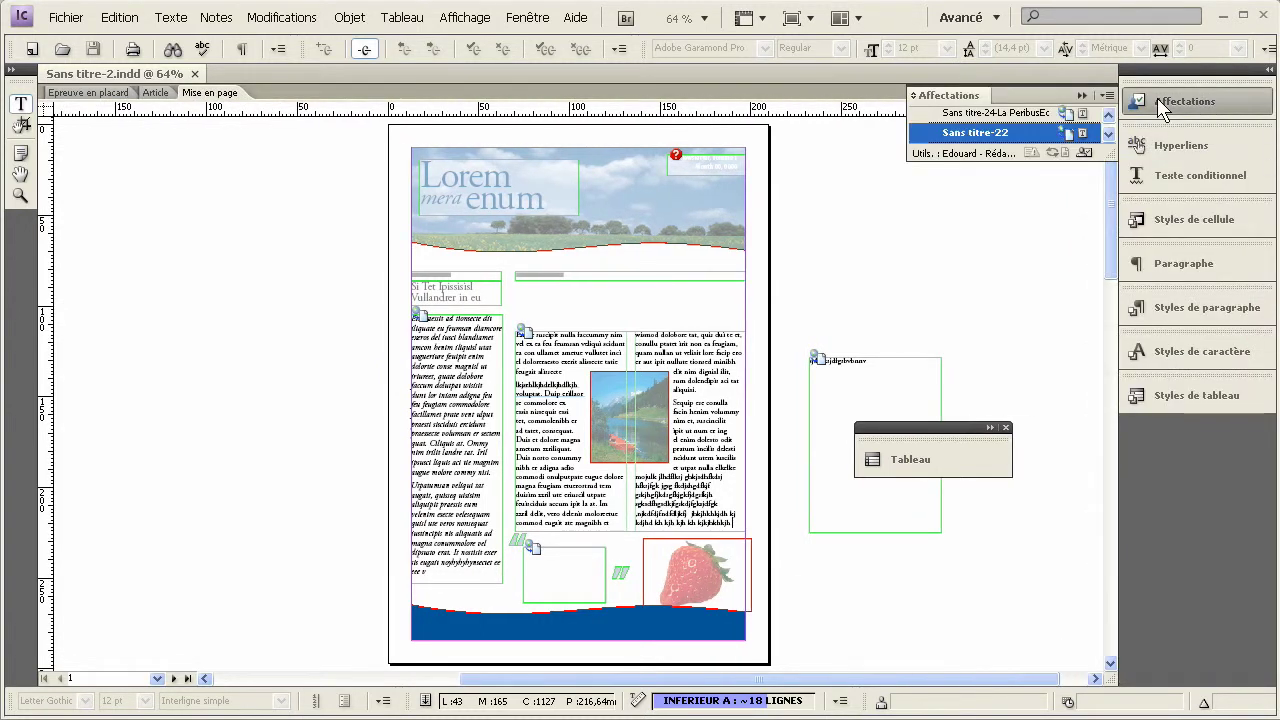
pyautogui.click(1163, 108)
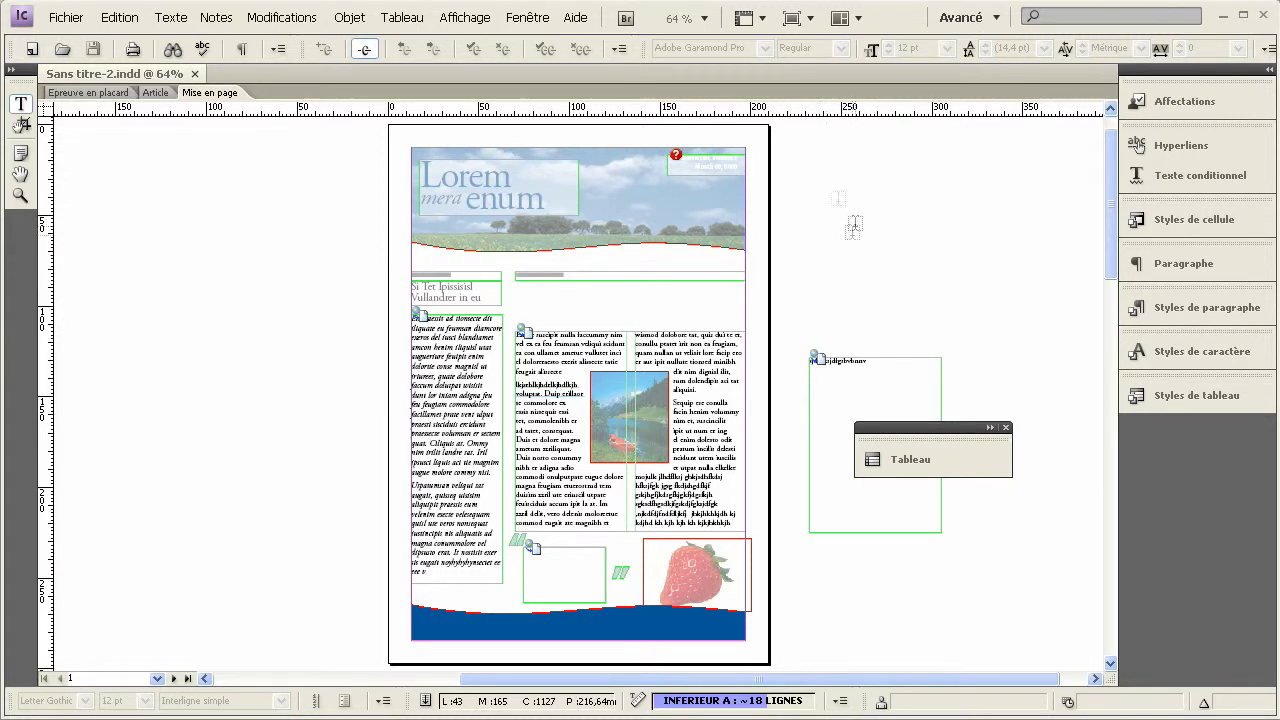
# Expand the floating Tableau panel to show its full table controls.
pyautogui.click(527, 17)
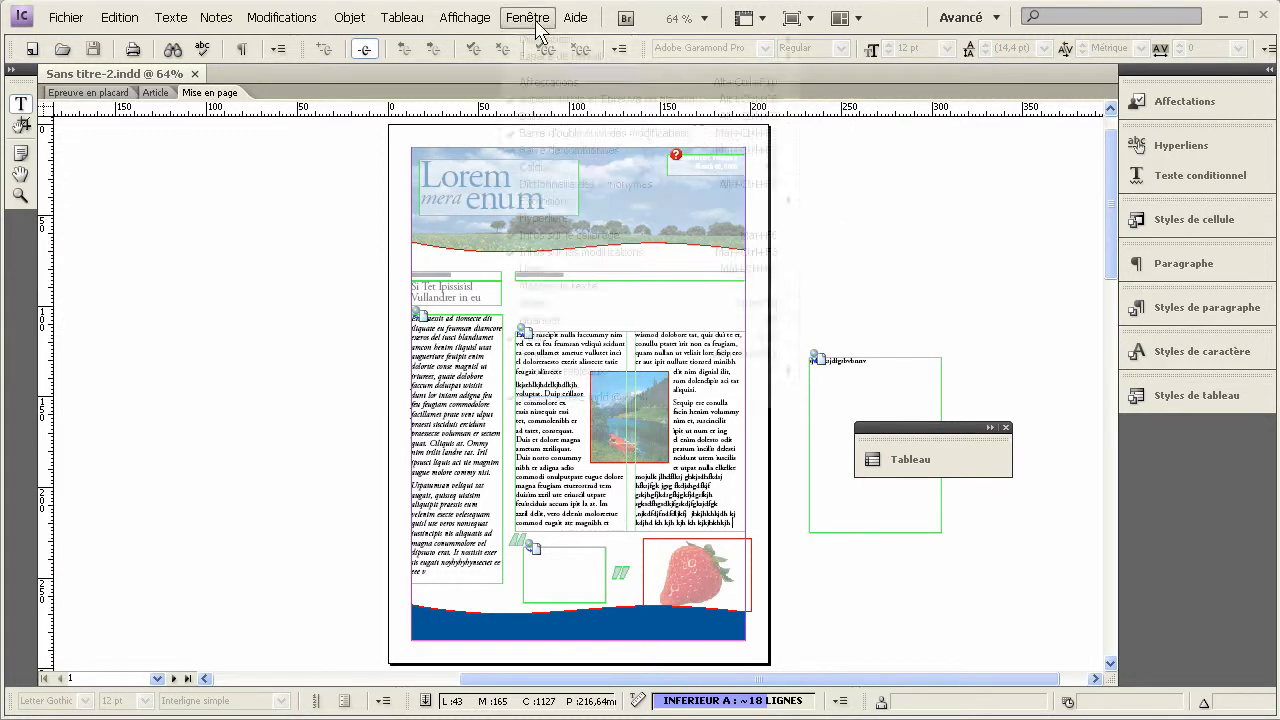
pyautogui.press('Escape')
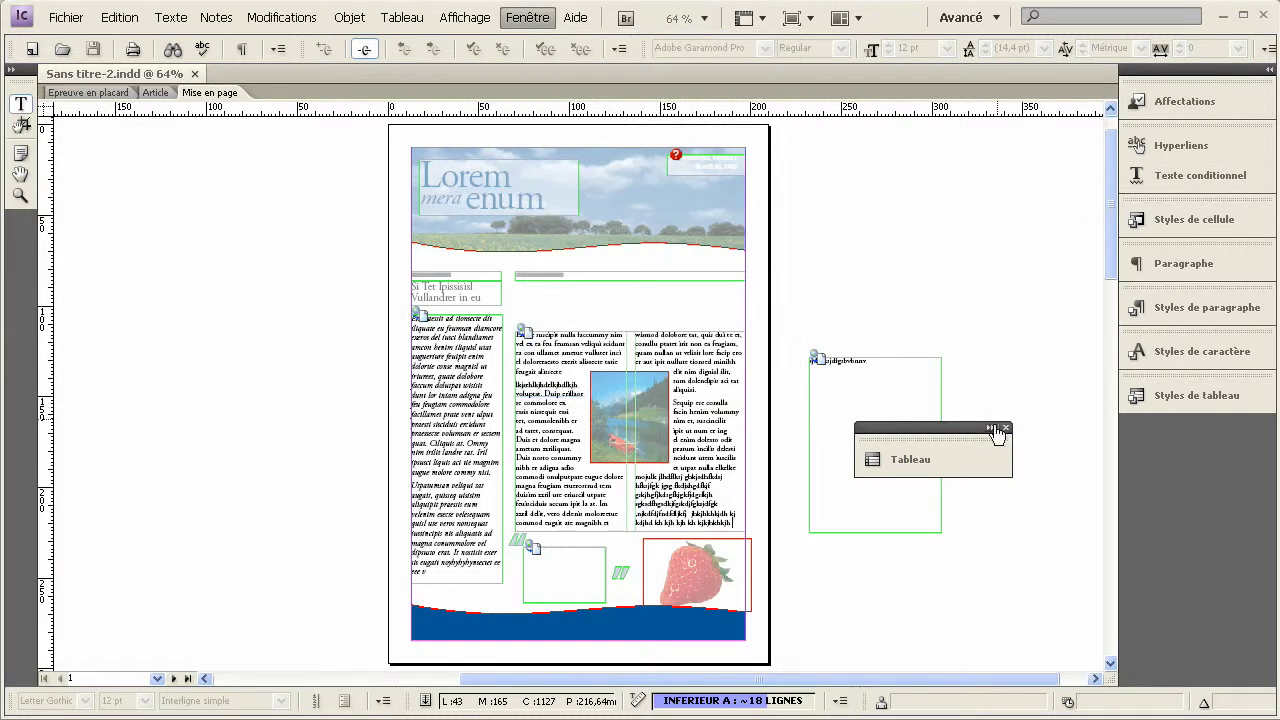
pyautogui.click(978, 459)
pyautogui.click(845, 454)
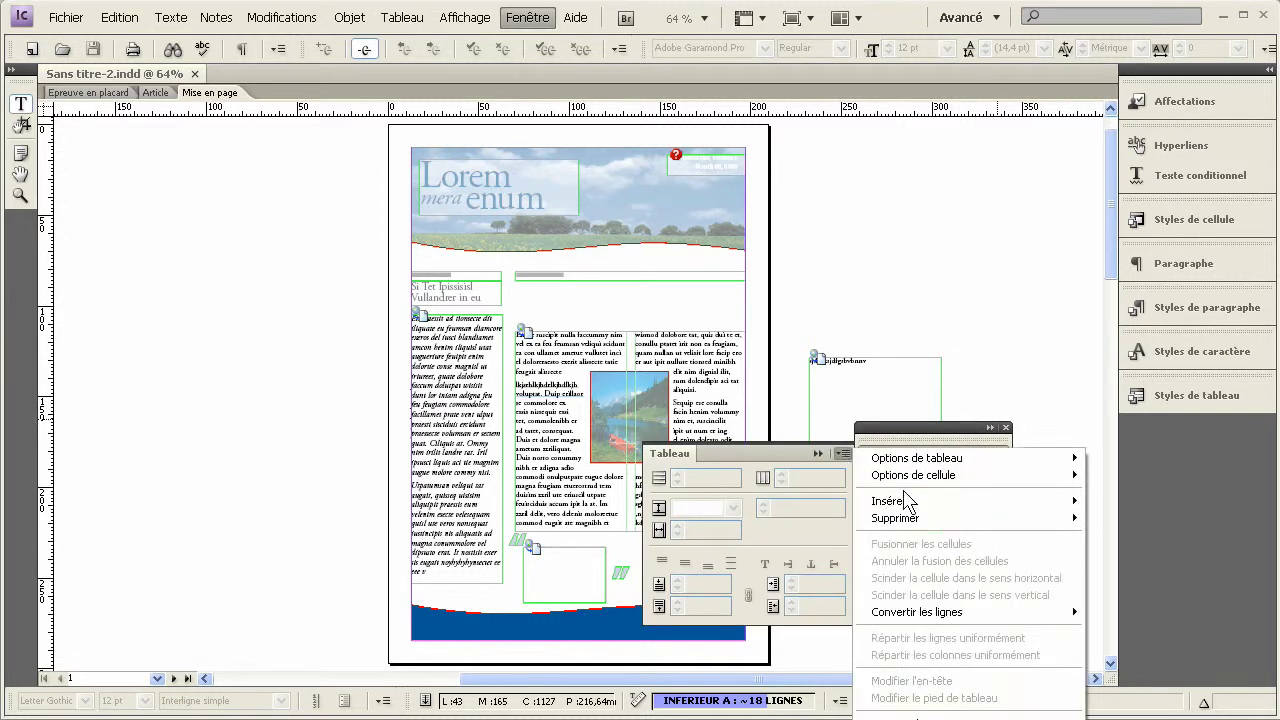
pyautogui.click(888, 440)
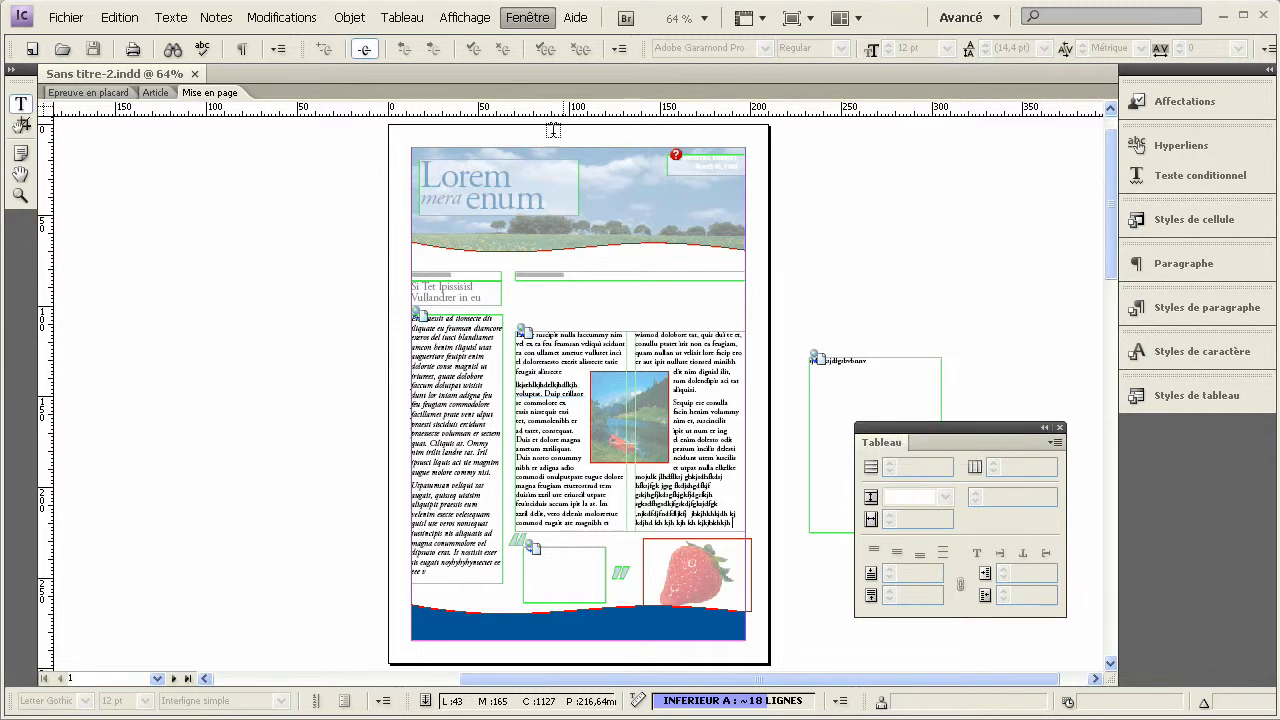
# Look over the available workspaces under Espace de travail without changing the current one.
pyautogui.click(527, 17)
pyautogui.moveTo(546, 62)
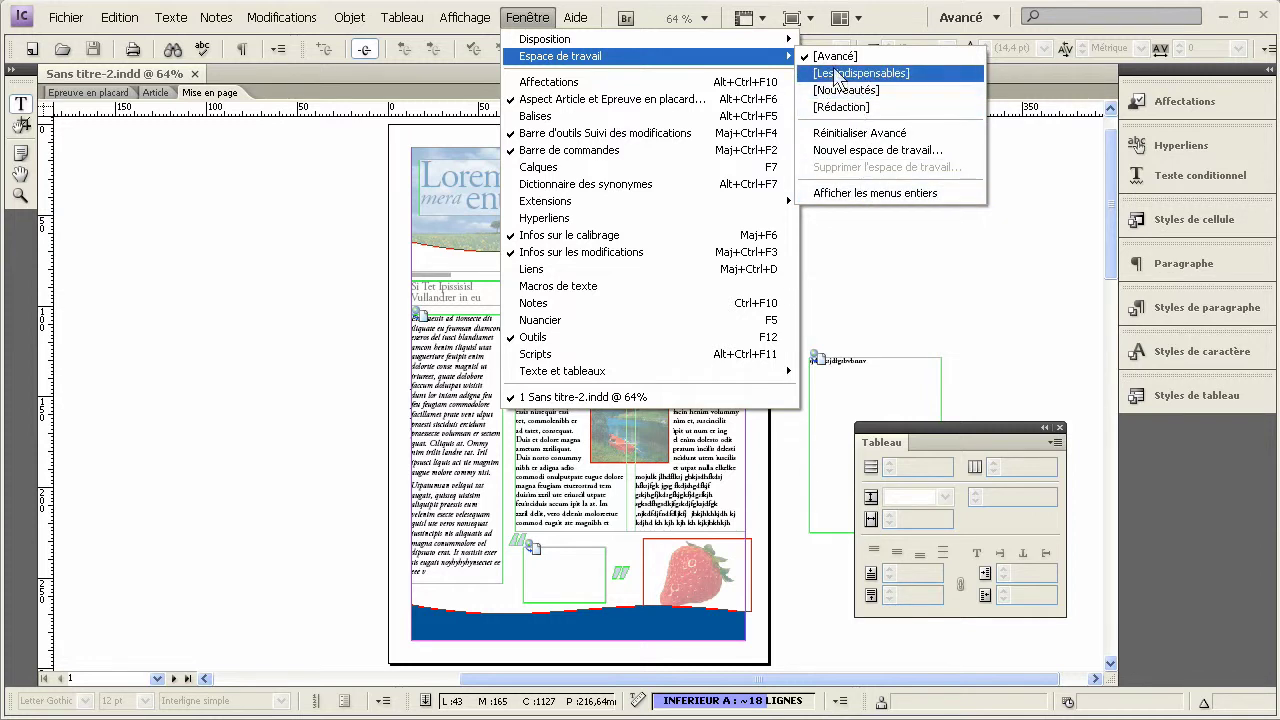
pyautogui.click(922, 286)
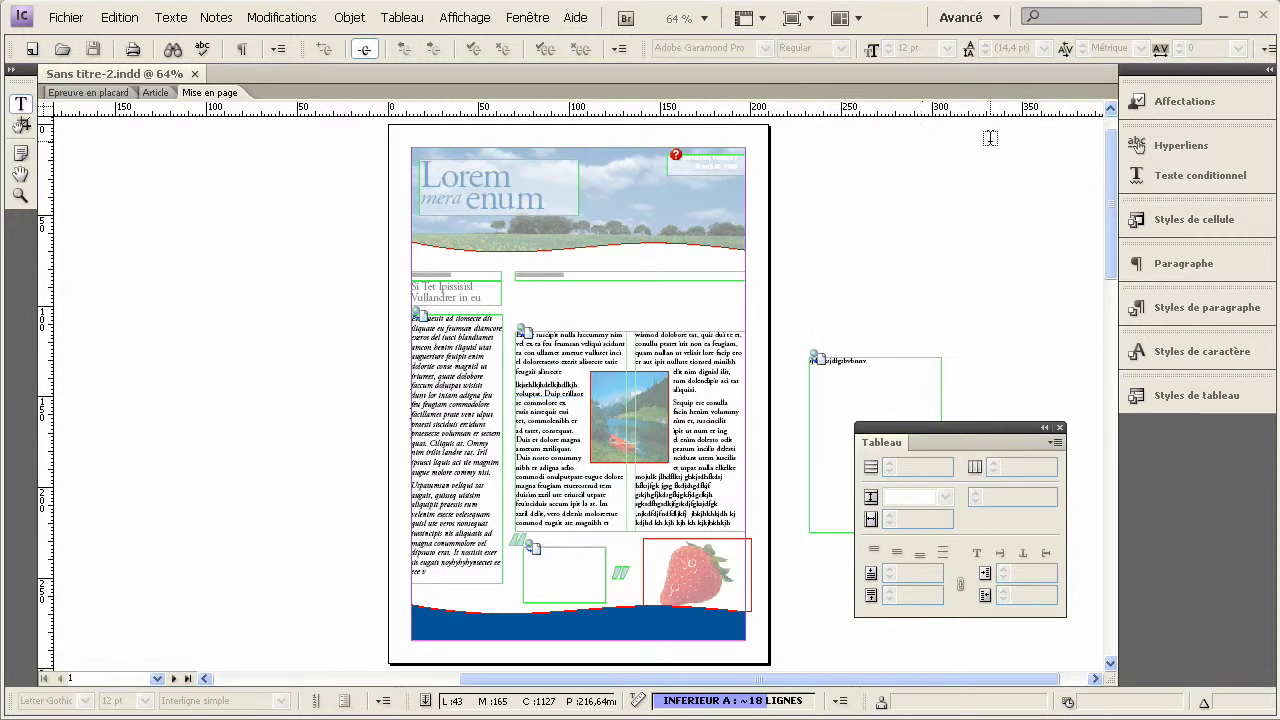
# Enter "ioejdije" in the search field and shift the page slightly upward with the Hand tool.
pyautogui.click(1062, 18)
pyautogui.write('ioejdije')
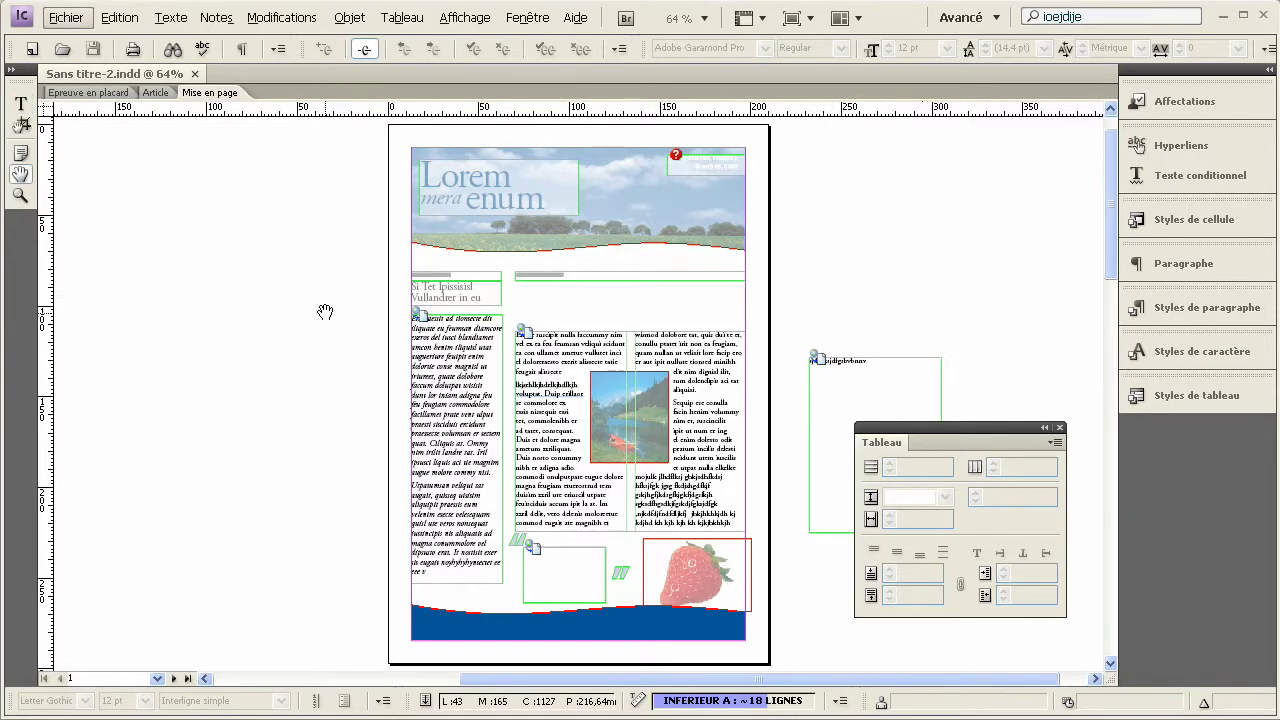
pyautogui.moveTo(323, 309)
pyautogui.mouseDown()
pyautogui.moveTo(329, 269)
pyautogui.moveTo(274, 271)
pyautogui.moveTo(277, 329)
pyautogui.moveTo(329, 291)
pyautogui.moveTo(274, 320)
pyautogui.moveTo(317, 314)
pyautogui.moveTo(320, 300)
pyautogui.mouseUp()
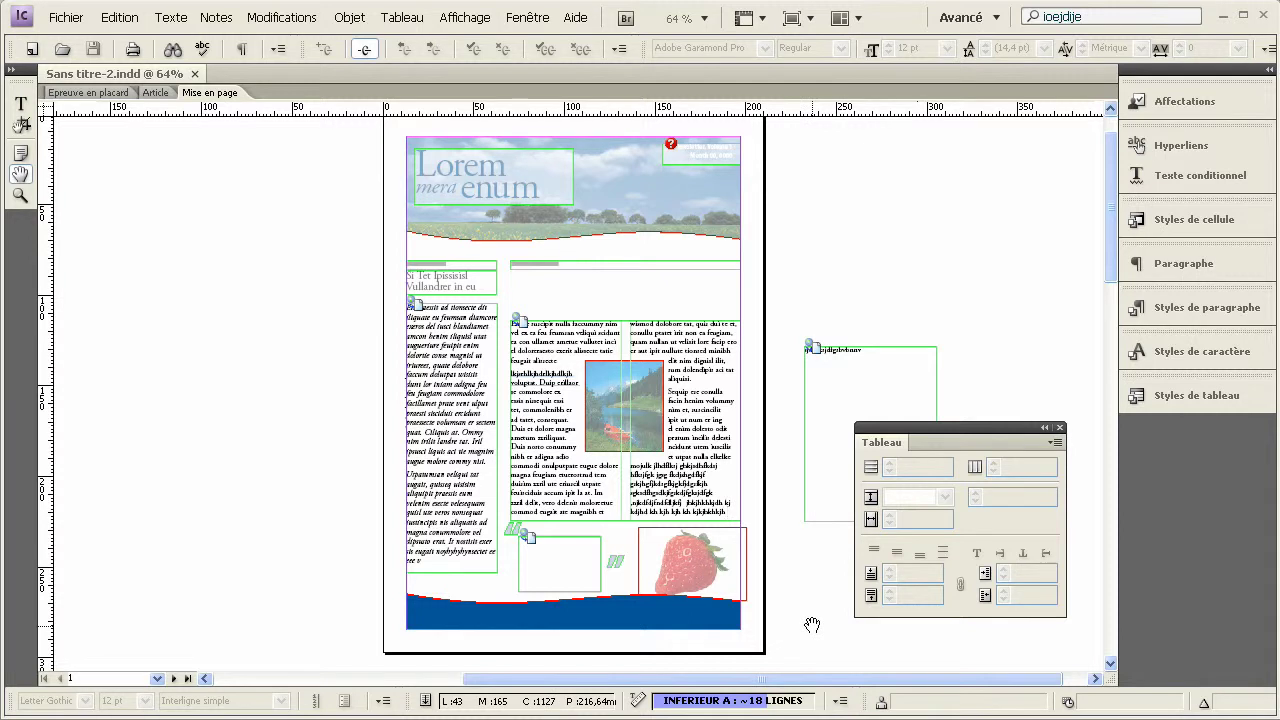
# Compare the document in the Article and Epreuve en placard views, returning to the Mise en page view.
pyautogui.click(156, 92)
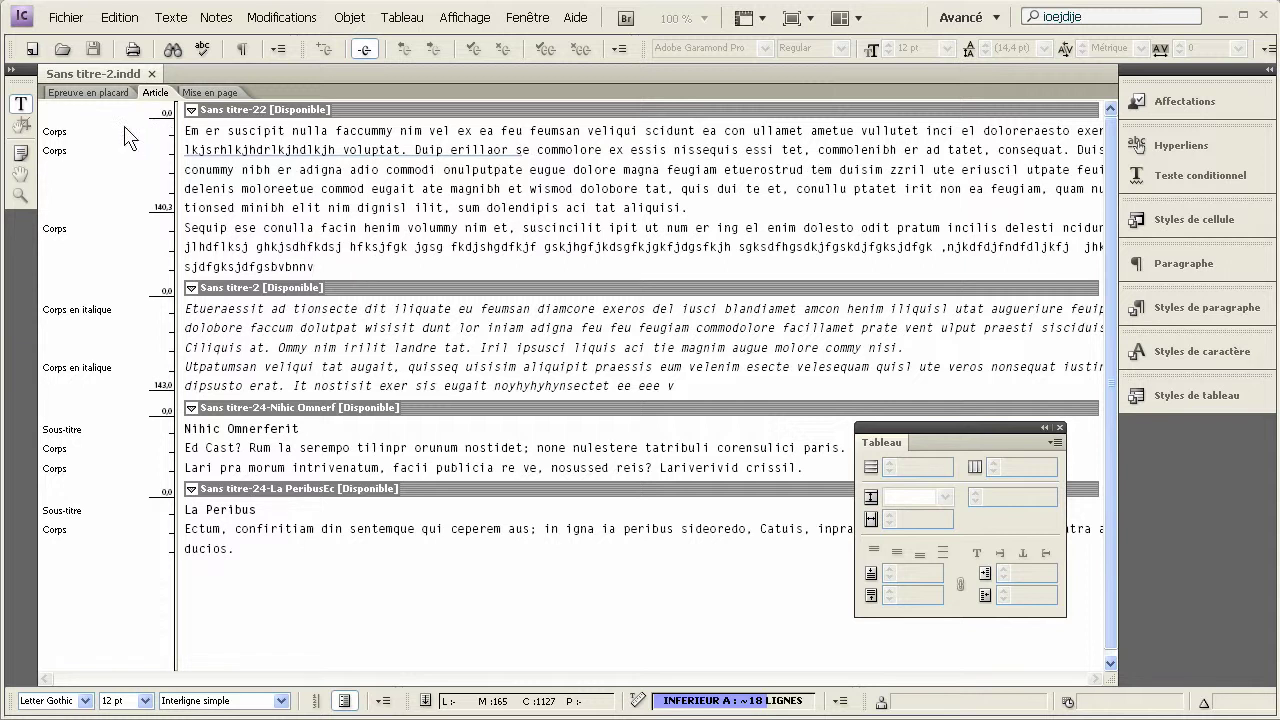
pyautogui.click(84, 92)
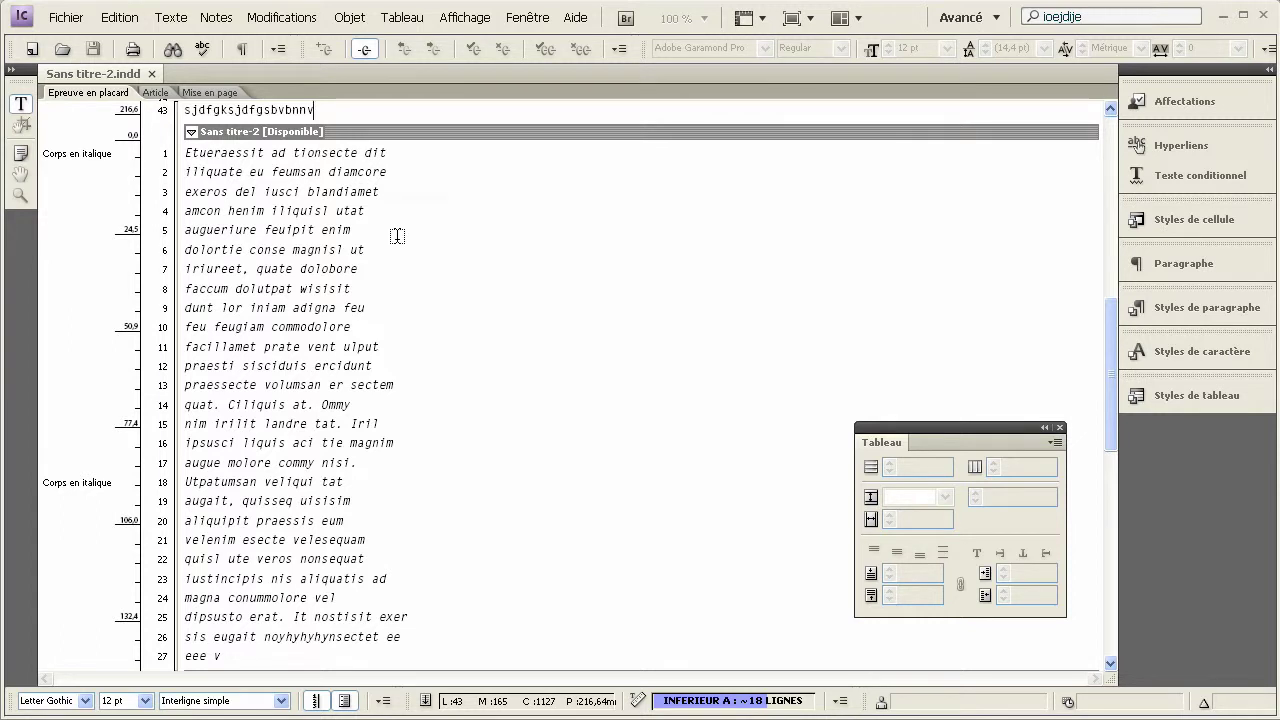
pyautogui.click(218, 96)
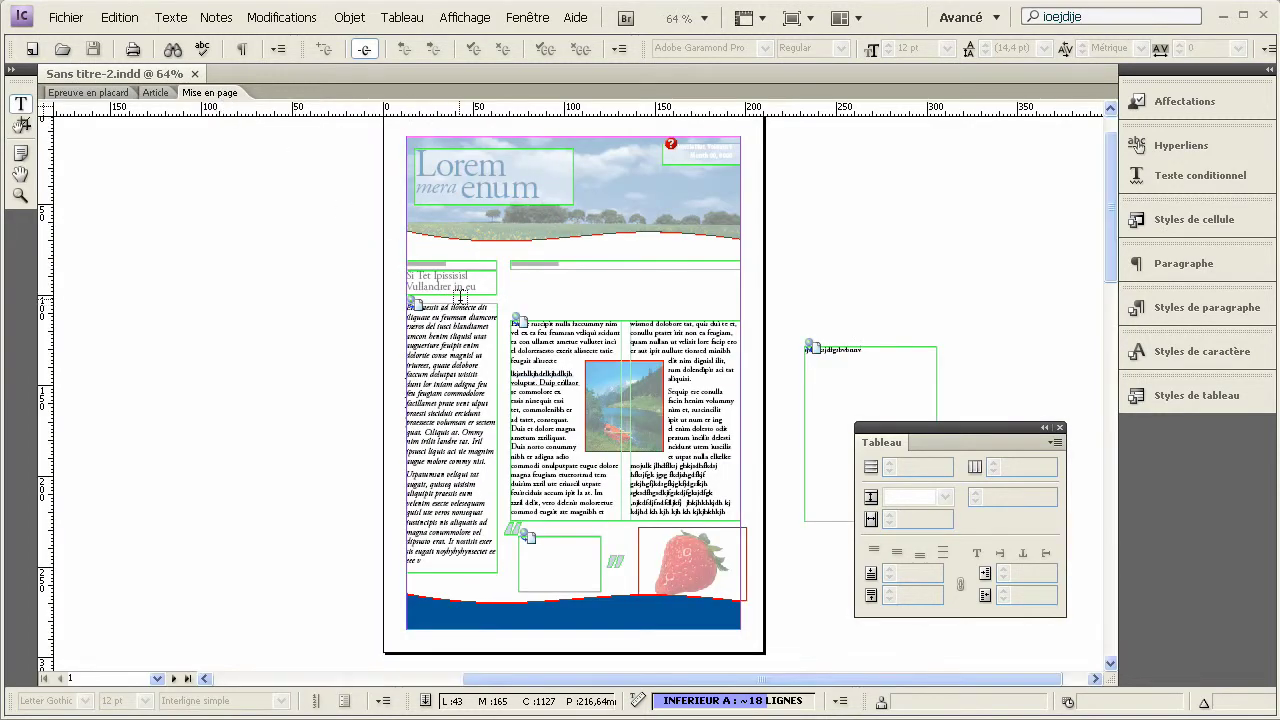
pyautogui.click(108, 93)
pyautogui.click(209, 95)
# Tile Sans titre-2.indd and La chronique des fraises.icma in two columns with a wider first pane, and return to the consolidated view.
pyautogui.click(838, 24)
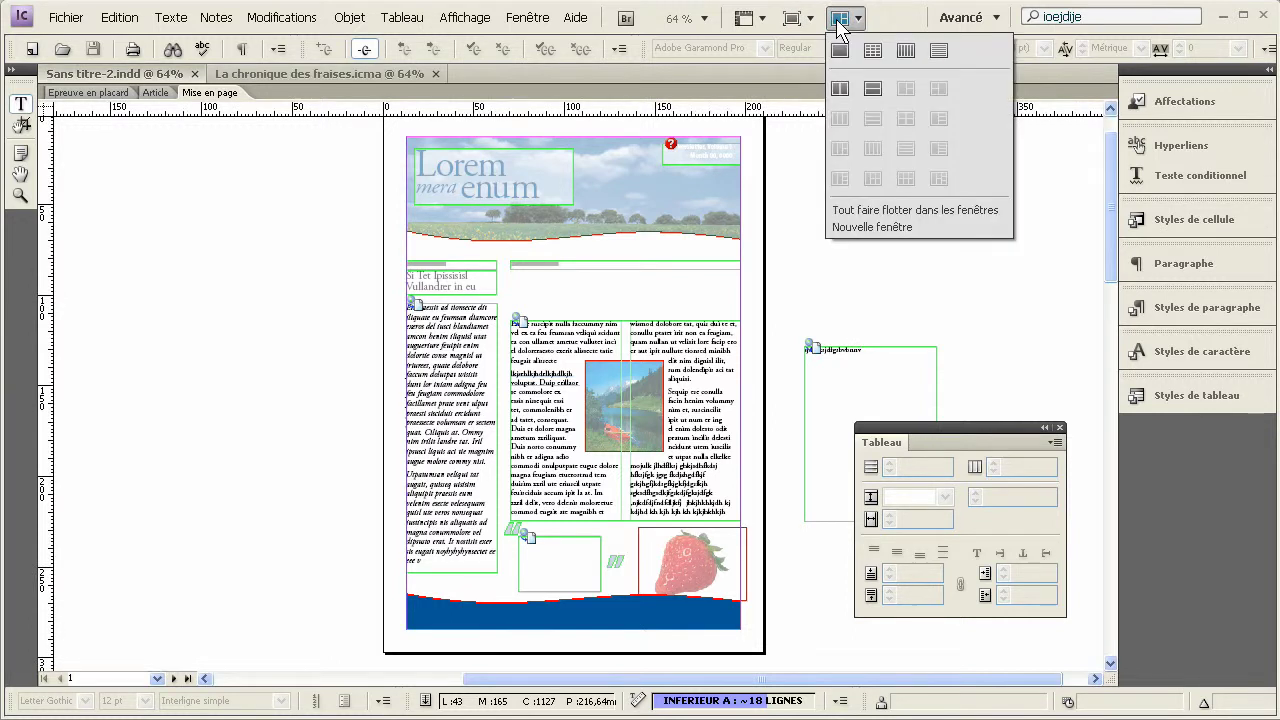
pyautogui.click(838, 92)
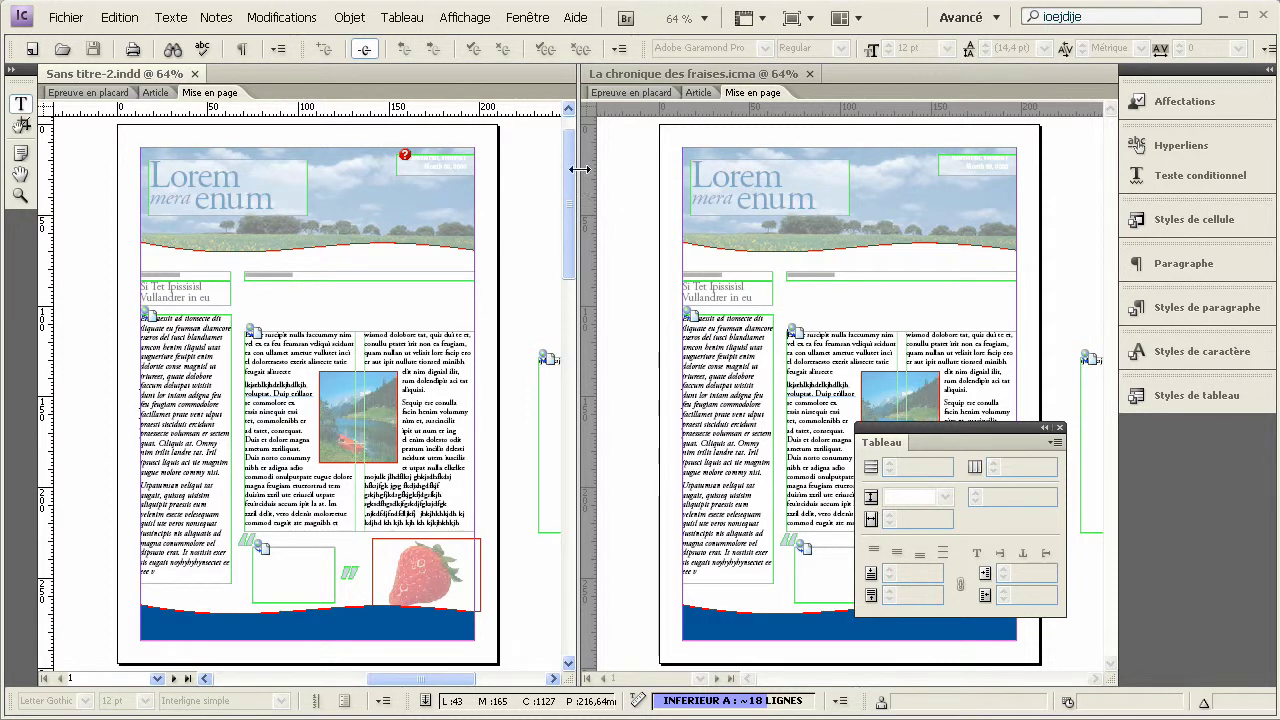
pyautogui.moveTo(576, 172); pyautogui.dragTo(639, 180)
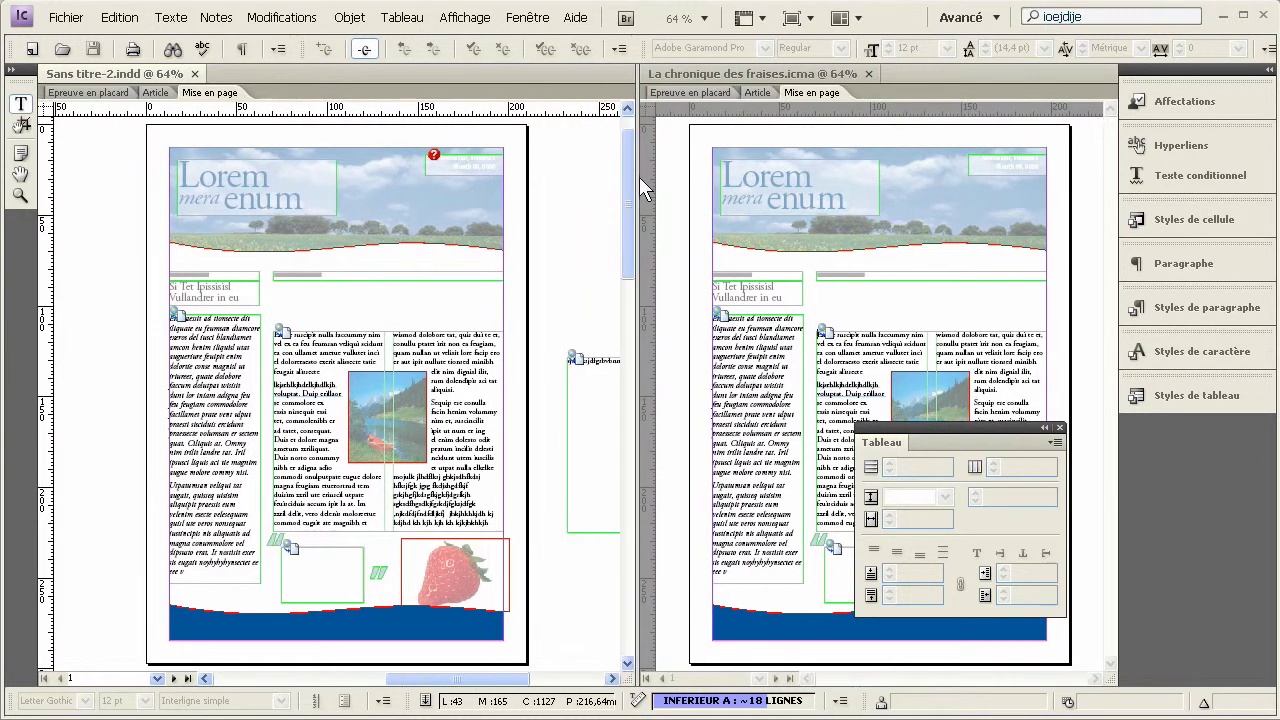
pyautogui.click(842, 18)
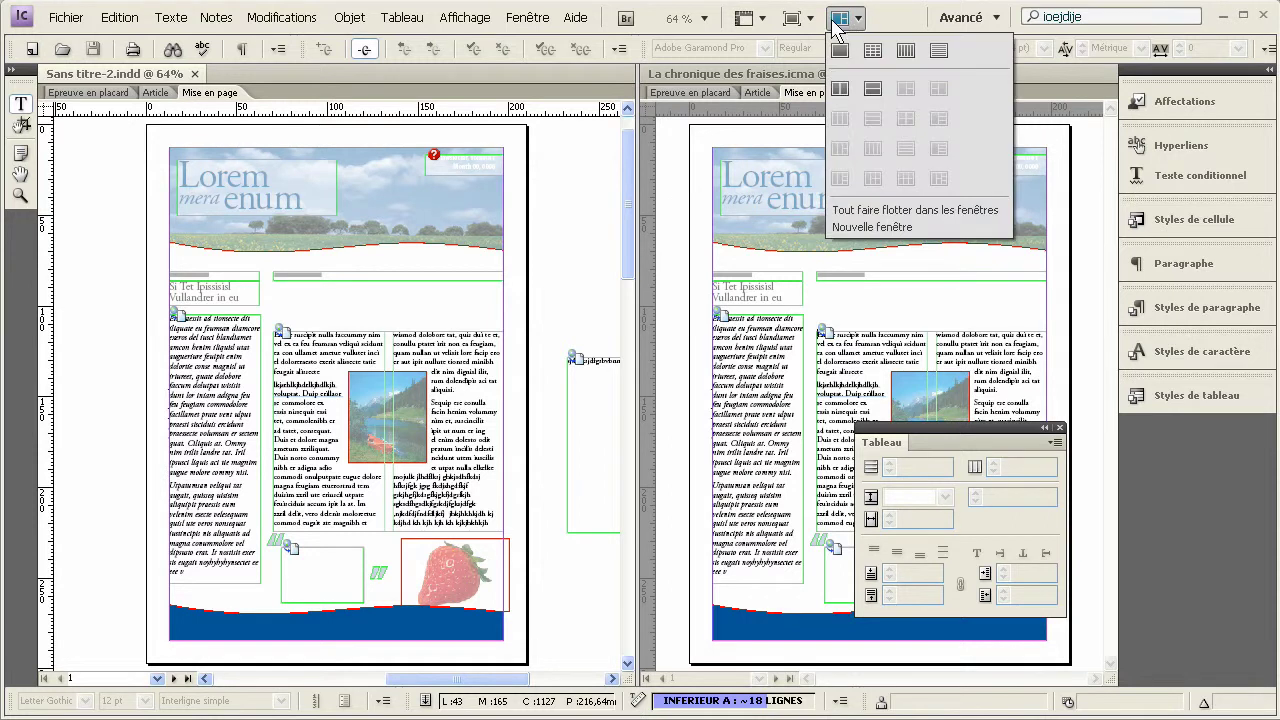
pyautogui.click(836, 64)
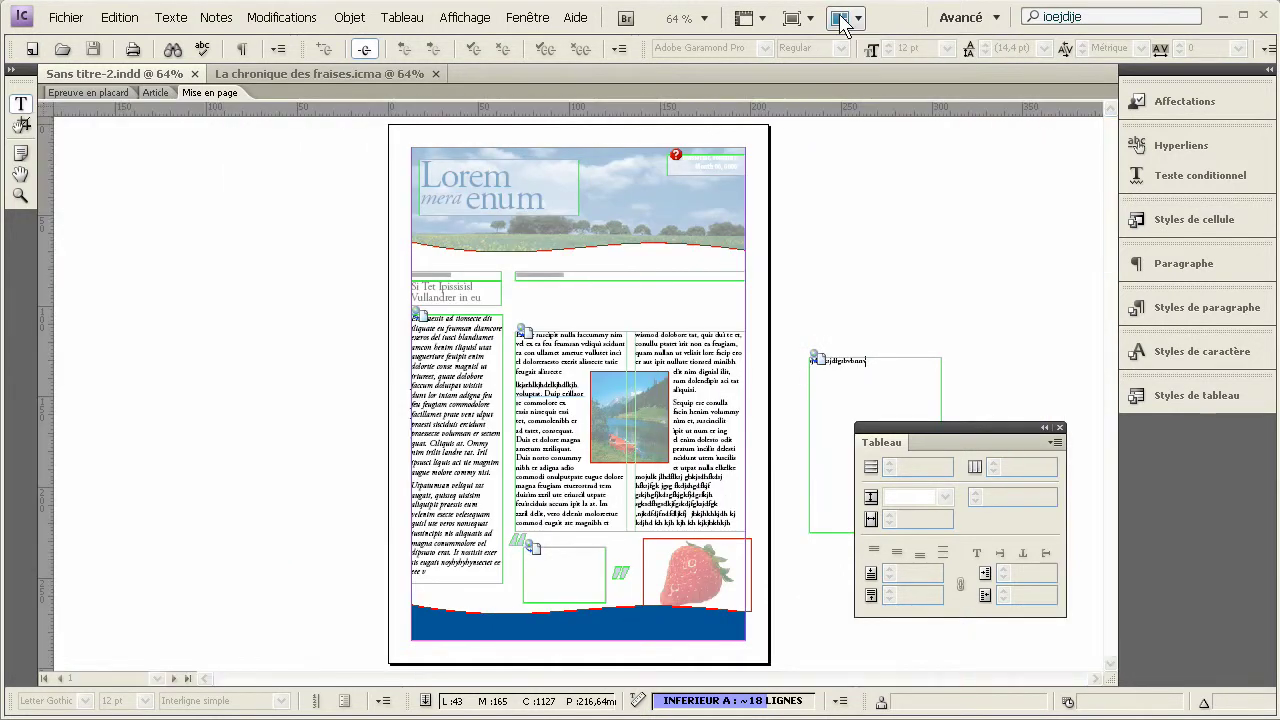
# Open a second window of Sans titre-2.indd tiled in two columns beside the first, and show the first in the Epreuve en placard view.
pyautogui.click(845, 18)
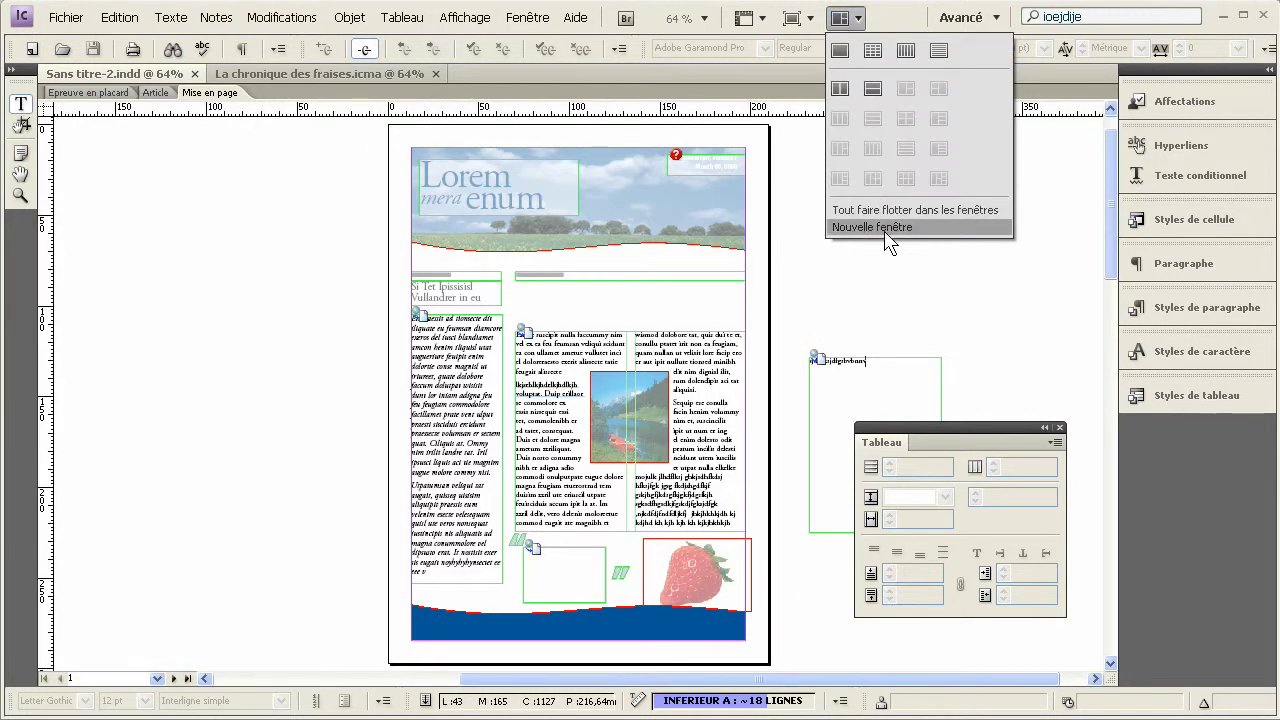
pyautogui.click(938, 228)
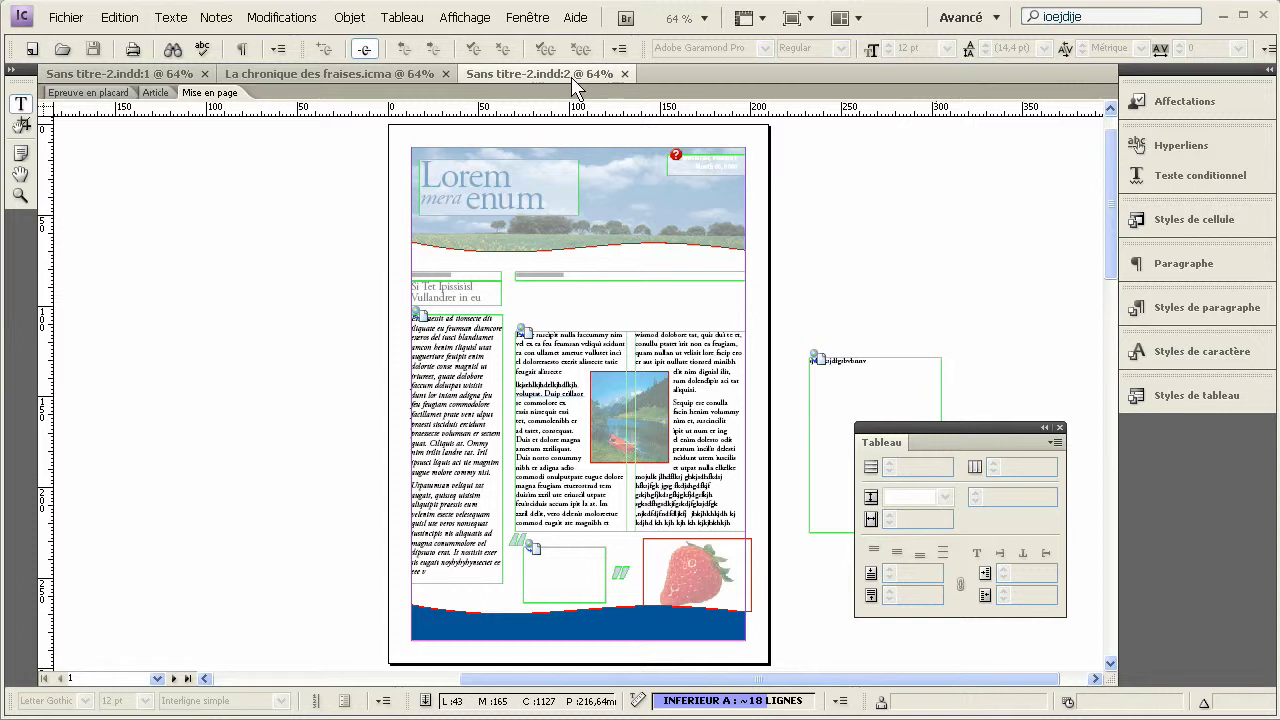
pyautogui.click(852, 28)
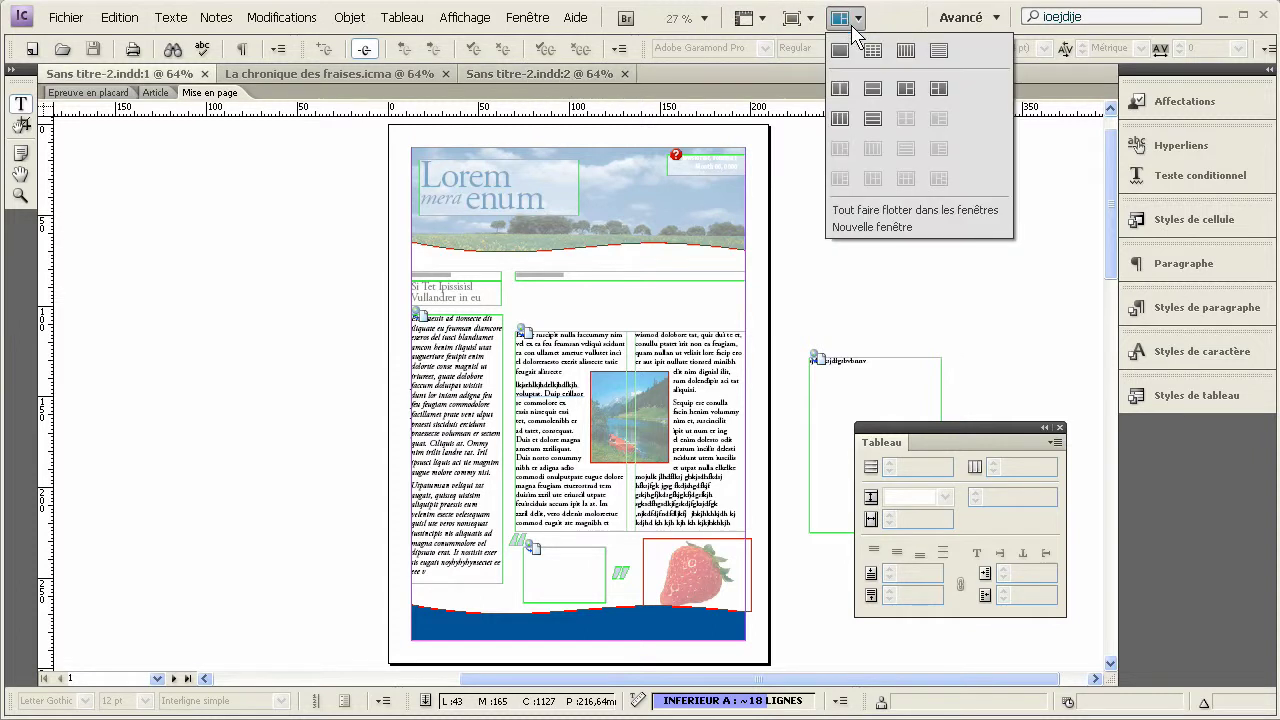
pyautogui.click(840, 88)
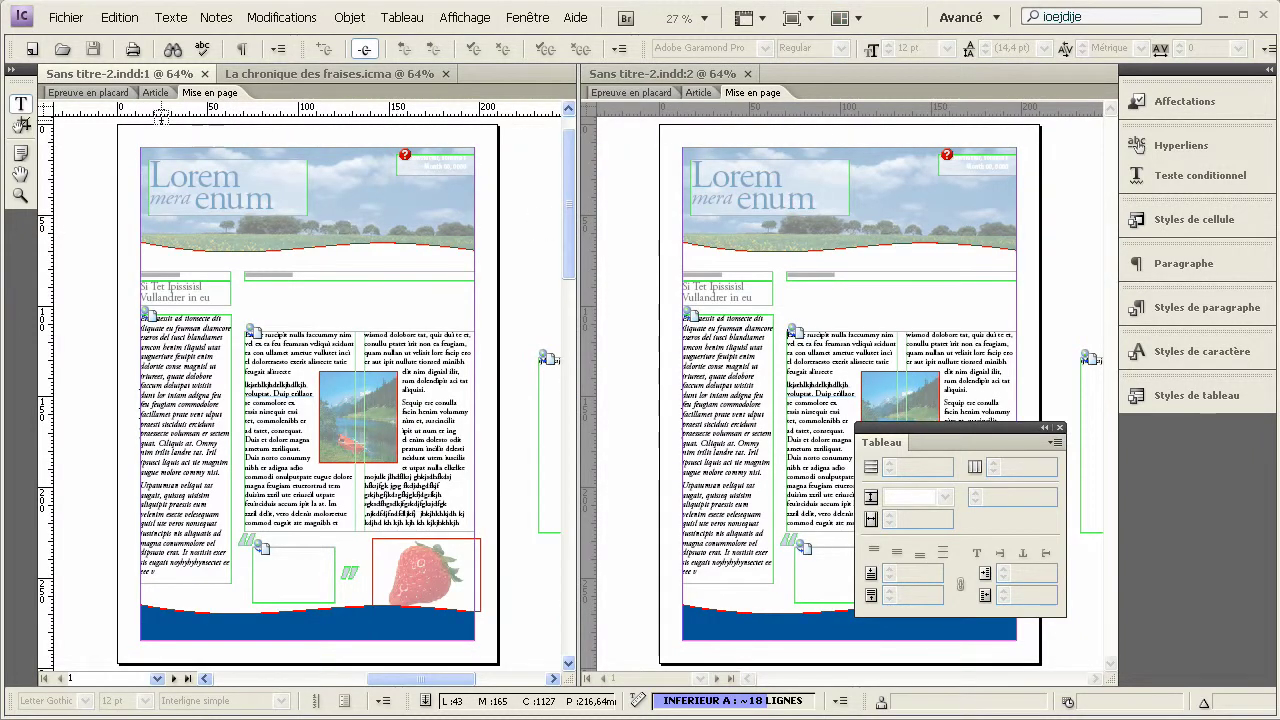
pyautogui.click(120, 93)
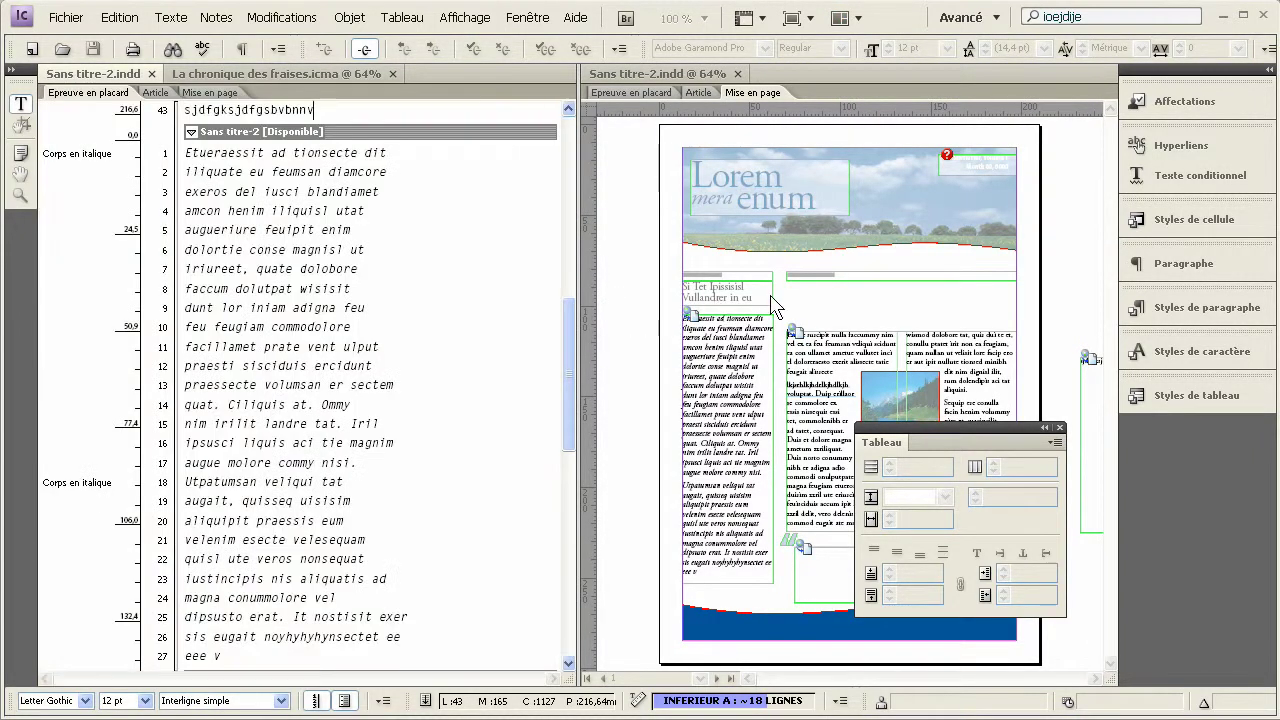